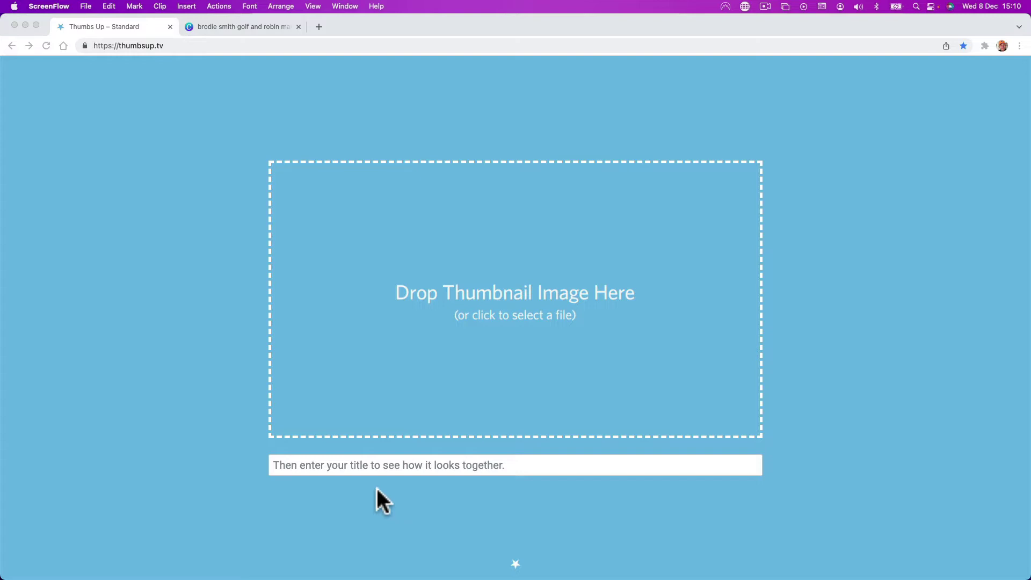
# Bring the Chrome window with the empty thumbsup.tv upload page to the front.
pyautogui.click(501, 296)
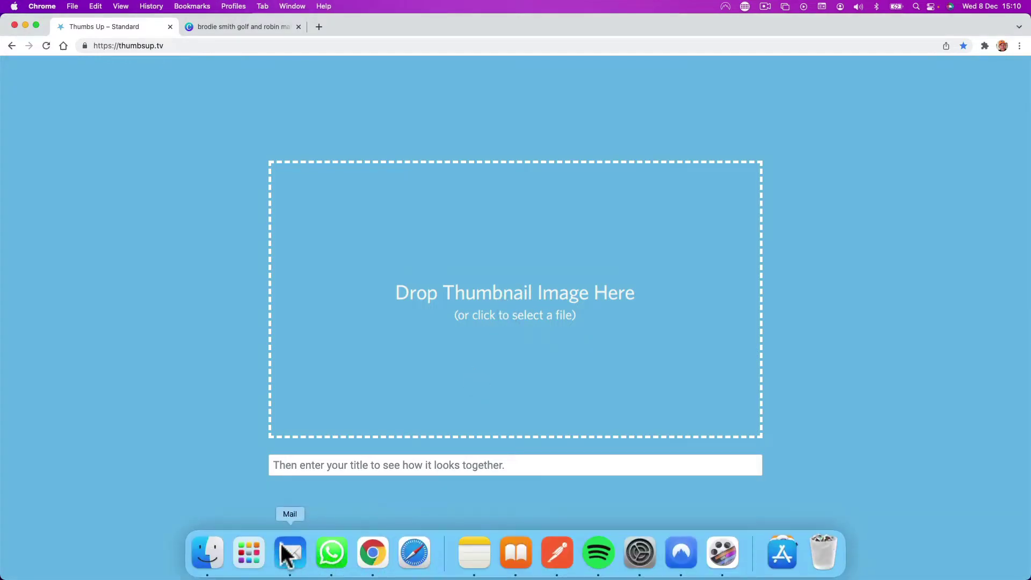
# Upload the thumbnail JPG from the Downloads folder to generate the YouTube layout previews.
pyautogui.click(538, 305)
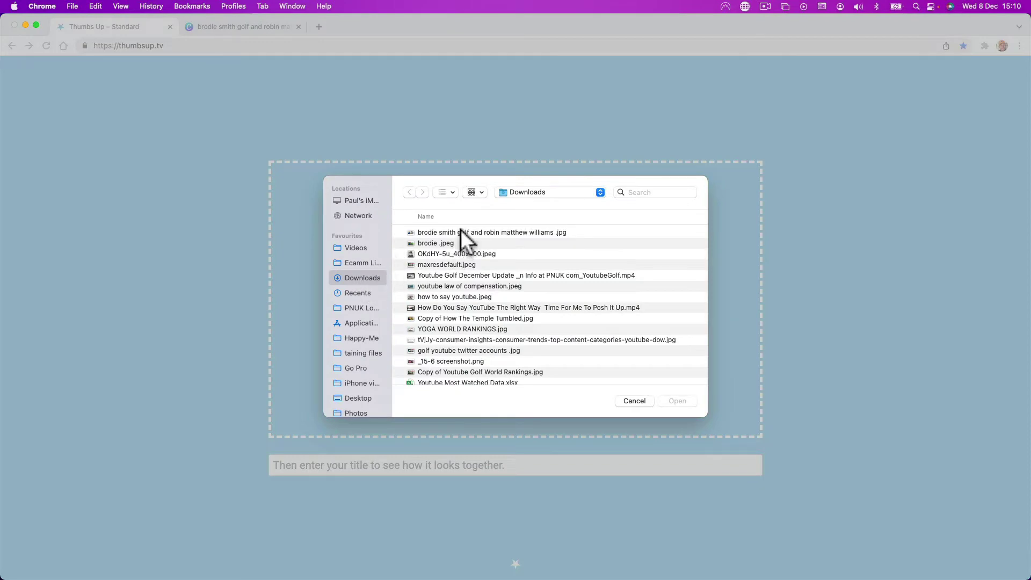
pyautogui.doubleClick(460, 232)
pyautogui.click(449, 244)
pyautogui.doubleClick(582, 231)
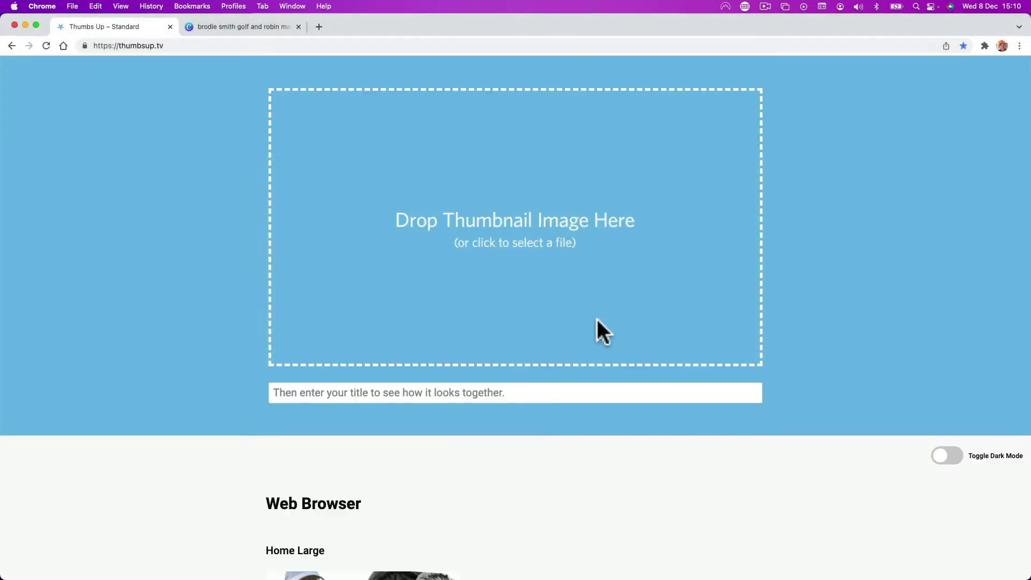
# Enter 'Guess Who's Back!' as the video title, correcting a mistyped first letter.
pyautogui.click(402, 393)
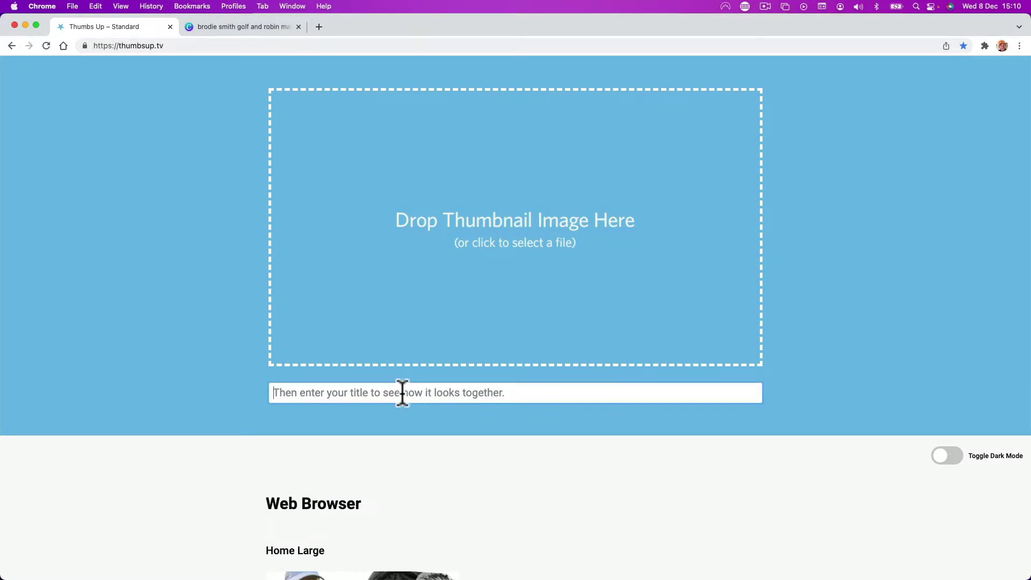
pyautogui.write('W')
pyautogui.press('BackSpace')
pyautogui.write("Guess Who's Back!")
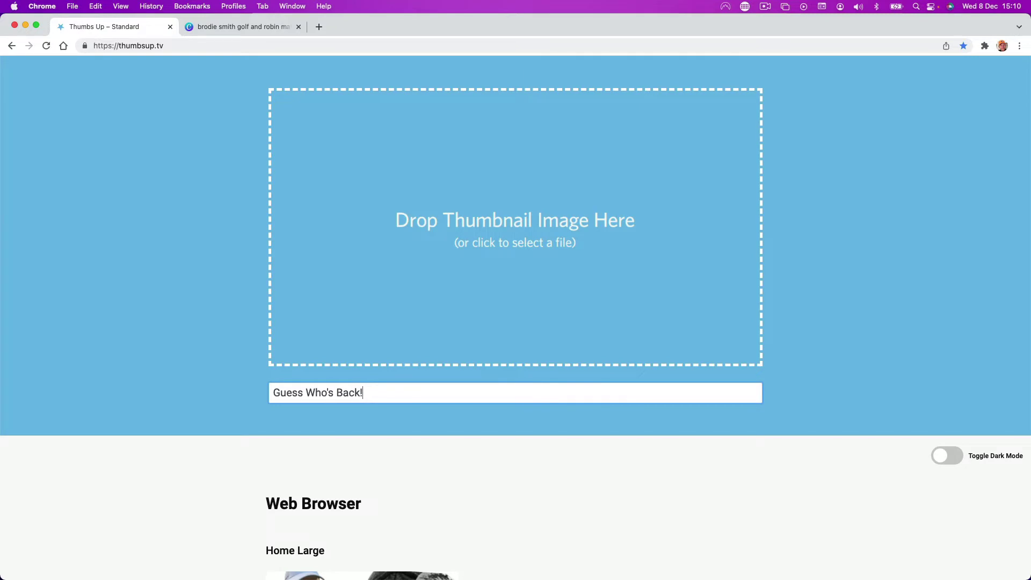
pyautogui.scroll(-5, 421, 472)
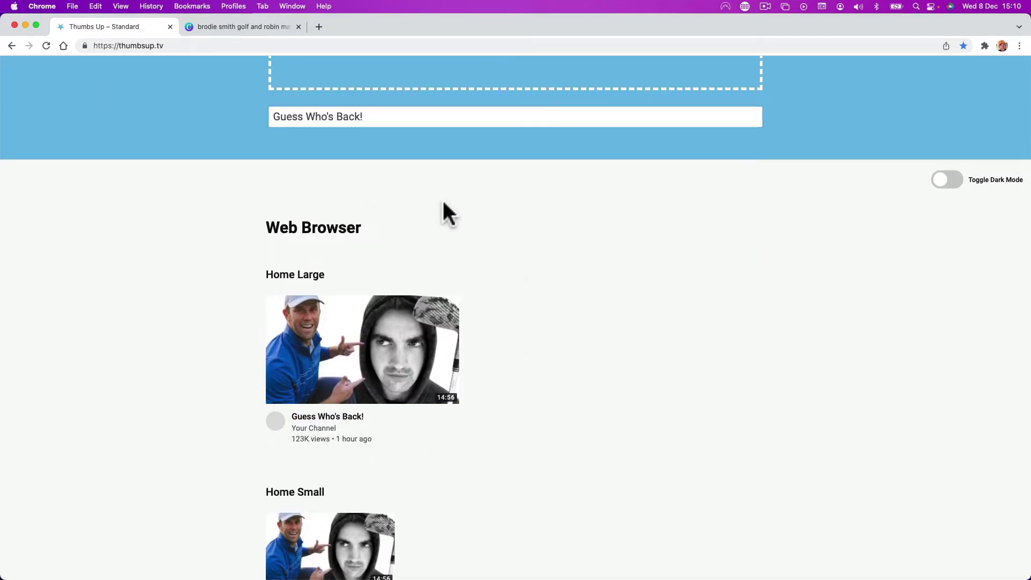
# Scroll through Home Large, Home Small, Sidebar, Channel Page, History and Watch Later previews to Mobile.
pyautogui.scroll(5, 443, 199)
pyautogui.scroll(-3, 443, 198)
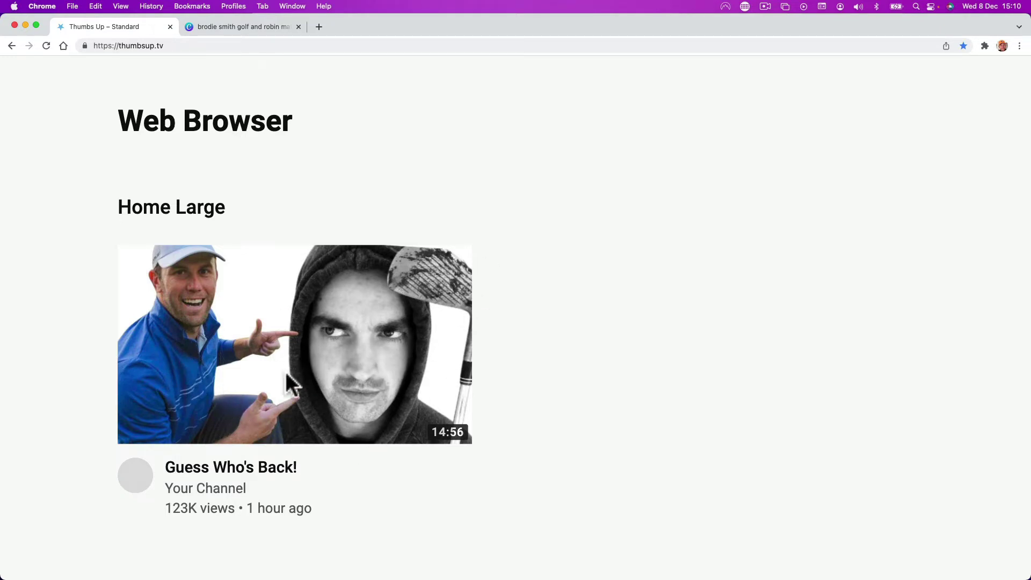
pyautogui.scroll(-10, 249, 339)
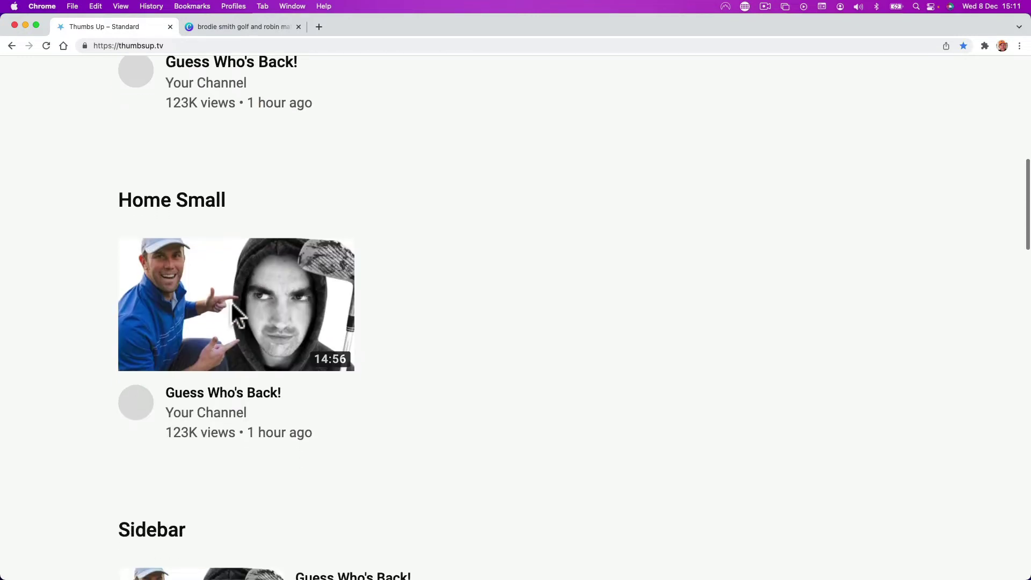
pyautogui.scroll(6, 303, 338)
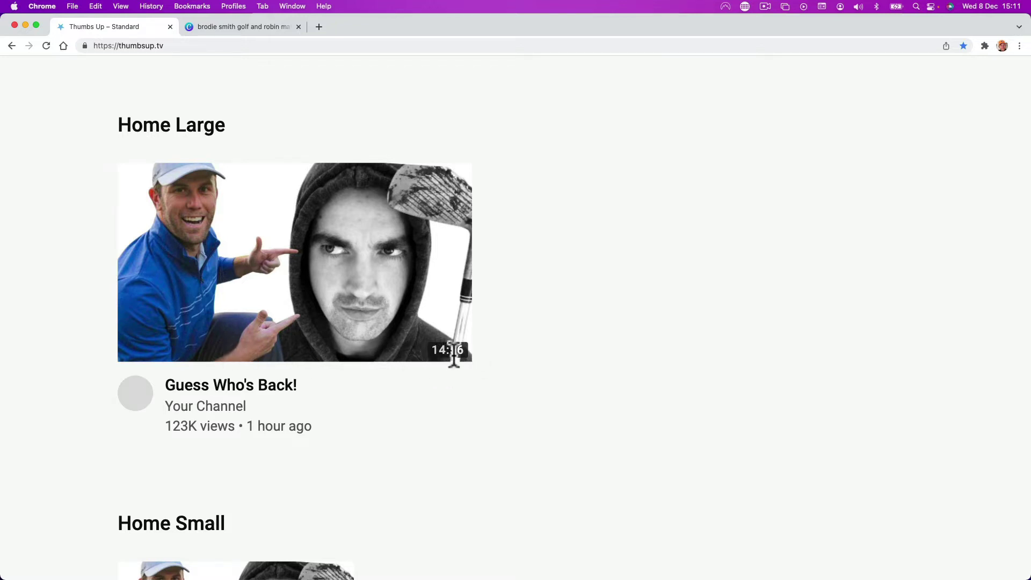
pyautogui.scroll(-10, 369, 401)
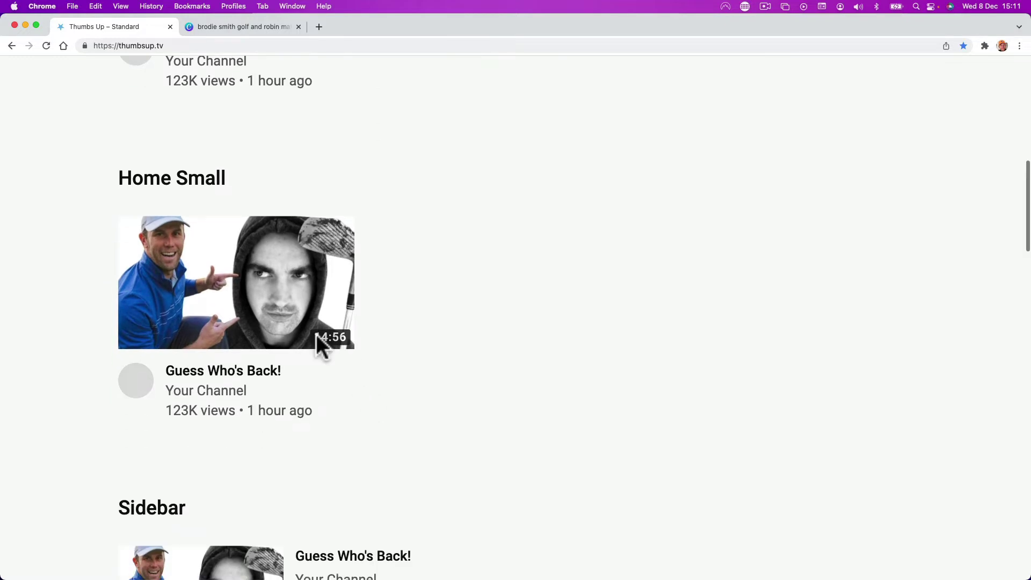
pyautogui.scroll(-10, 238, 341)
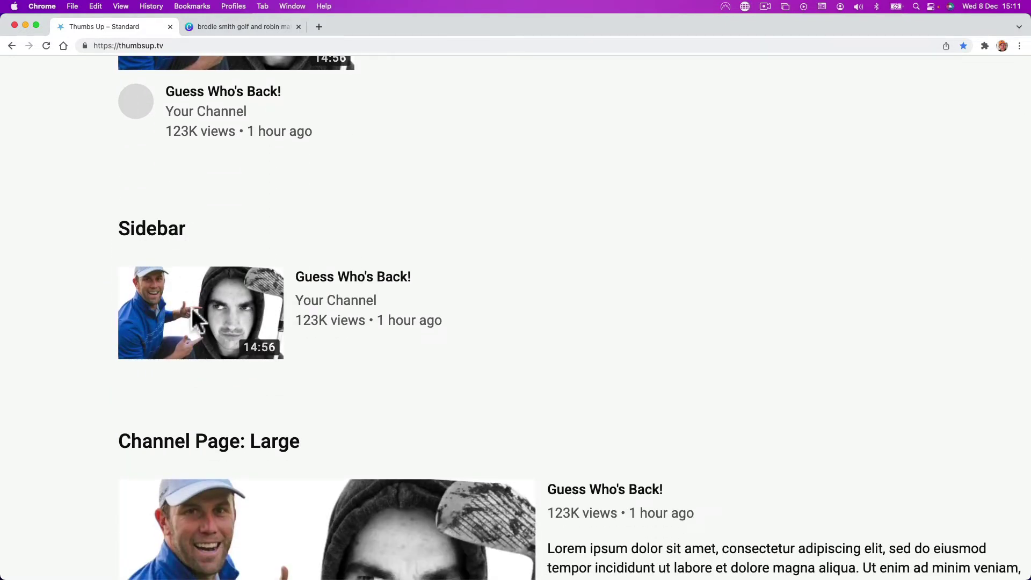
pyautogui.scroll(-1, 247, 345)
pyautogui.scroll(-7, 248, 345)
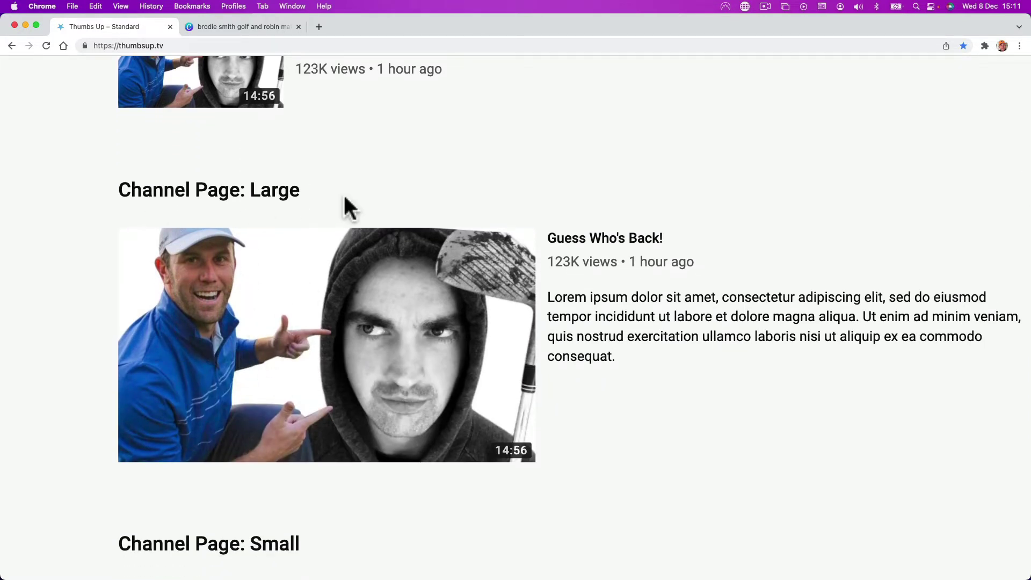
pyautogui.scroll(-12, 337, 320)
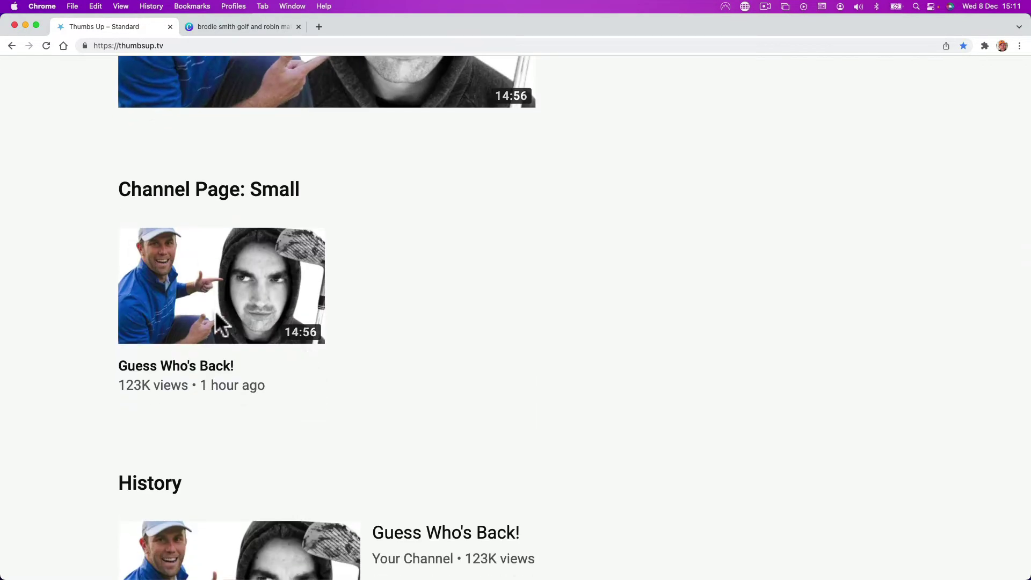
pyautogui.scroll(-3, 215, 311)
pyautogui.scroll(-9, 214, 309)
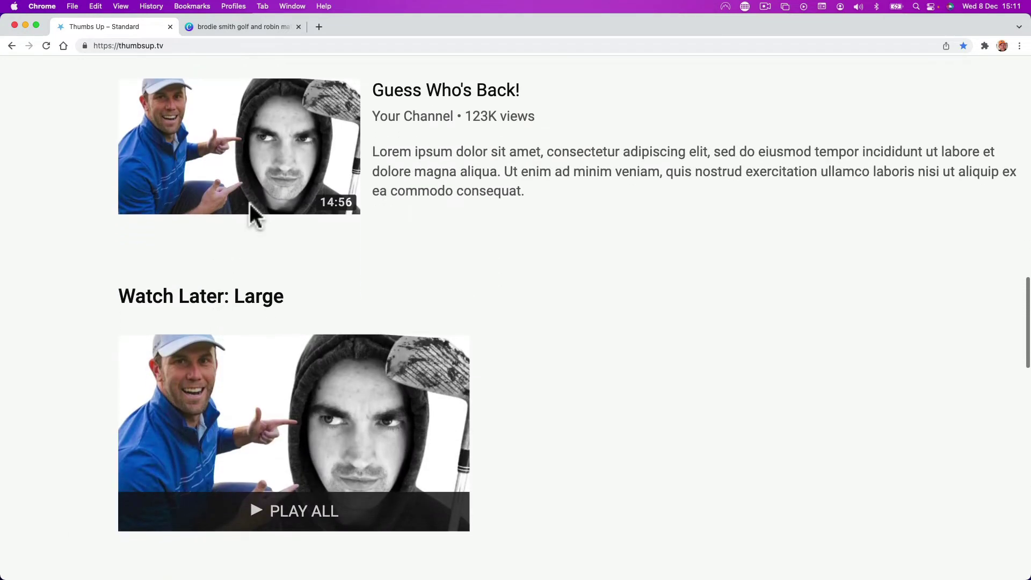
pyautogui.scroll(-5, 251, 194)
pyautogui.scroll(-5, 257, 215)
pyautogui.scroll(4, 266, 247)
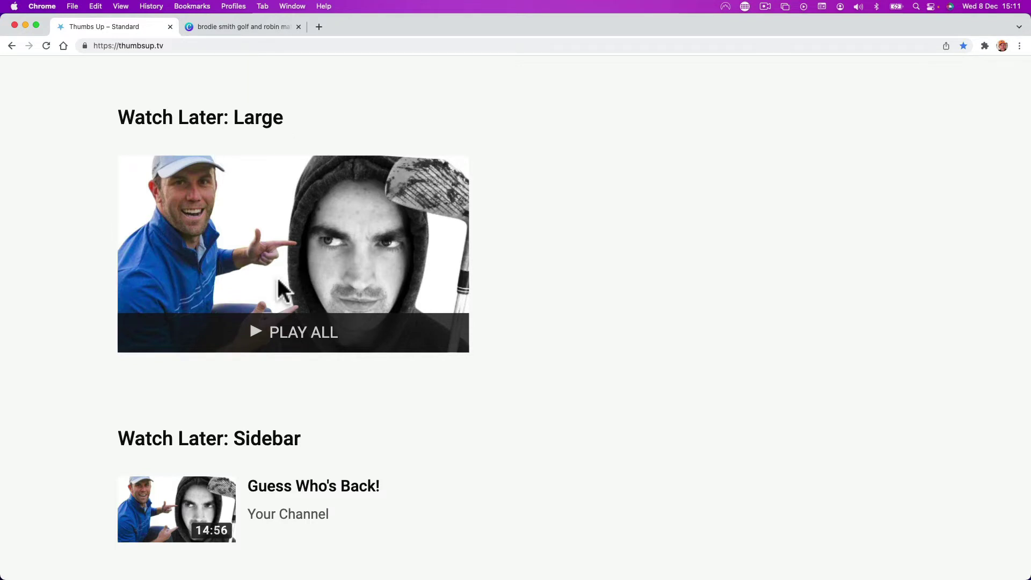
pyautogui.scroll(-1, 300, 312)
pyautogui.scroll(-2, 317, 300)
pyautogui.scroll(-6, 377, 283)
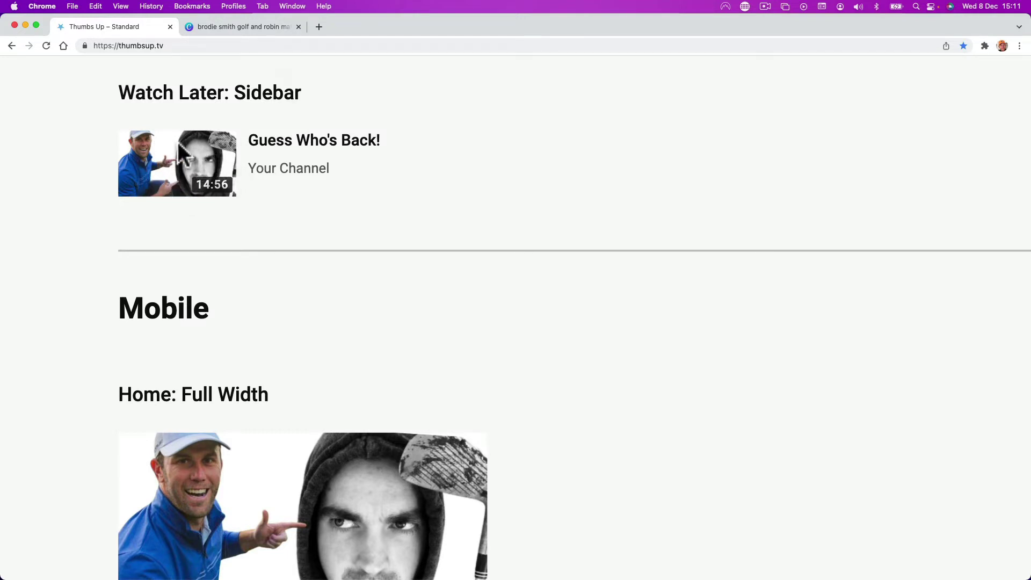
# Scroll through the Mobile, Apple TV and Original Image sections, then back up.
pyautogui.scroll(-5, 238, 300)
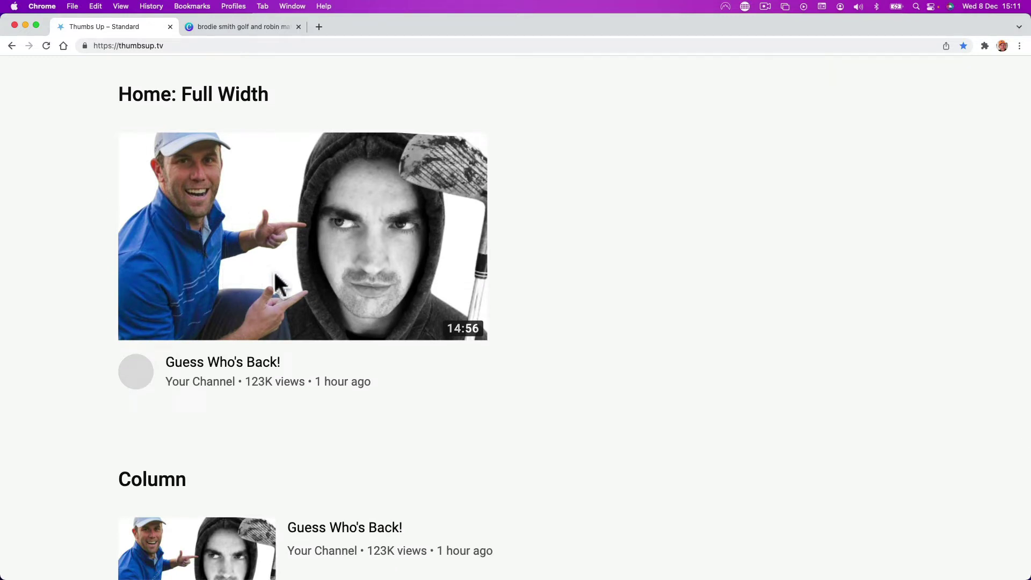
pyautogui.scroll(-6, 275, 282)
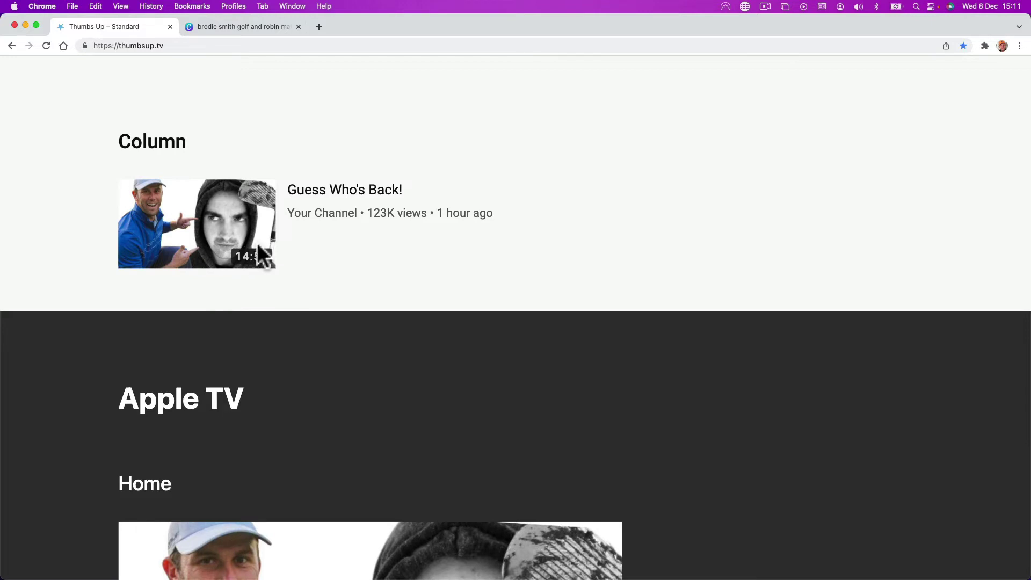
pyautogui.scroll(-5, 251, 251)
pyautogui.scroll(-11, 82, 295)
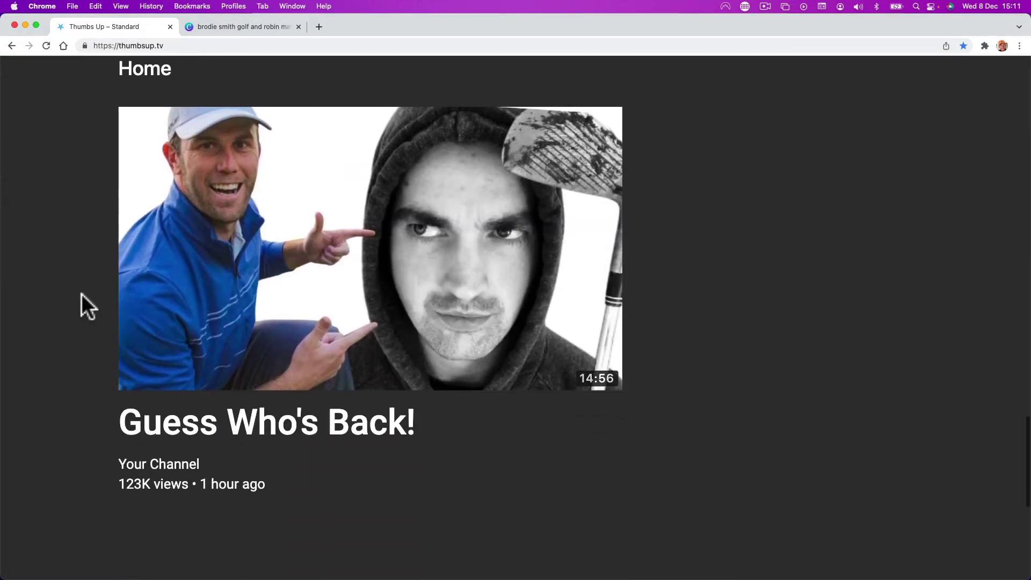
pyautogui.scroll(-8, 81, 294)
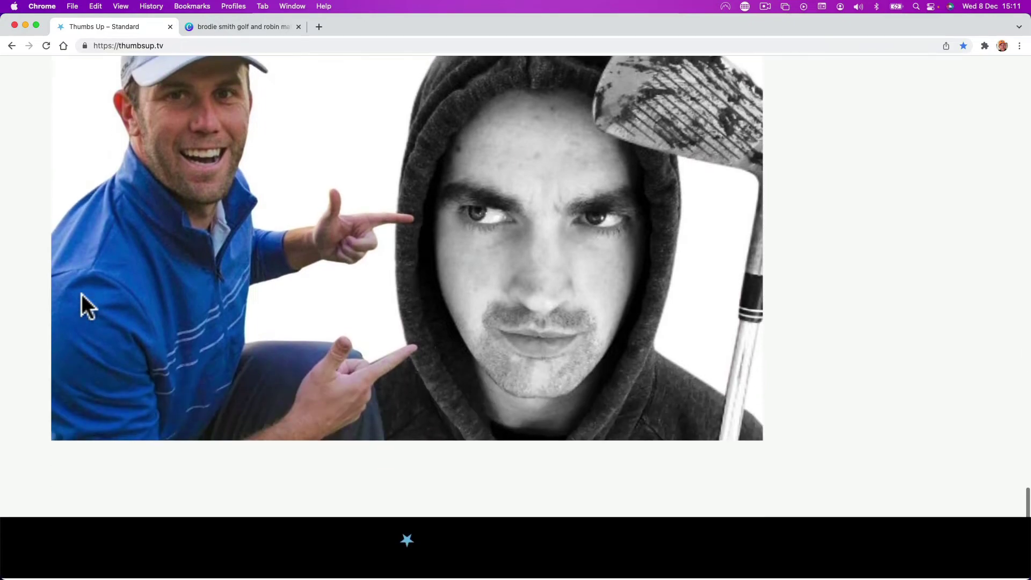
pyautogui.scroll(20, 82, 294)
# Scroll to the Watch Later: Sidebar preview to inspect the 14:56 thumbnail beside its title.
pyautogui.scroll(8, 81, 294)
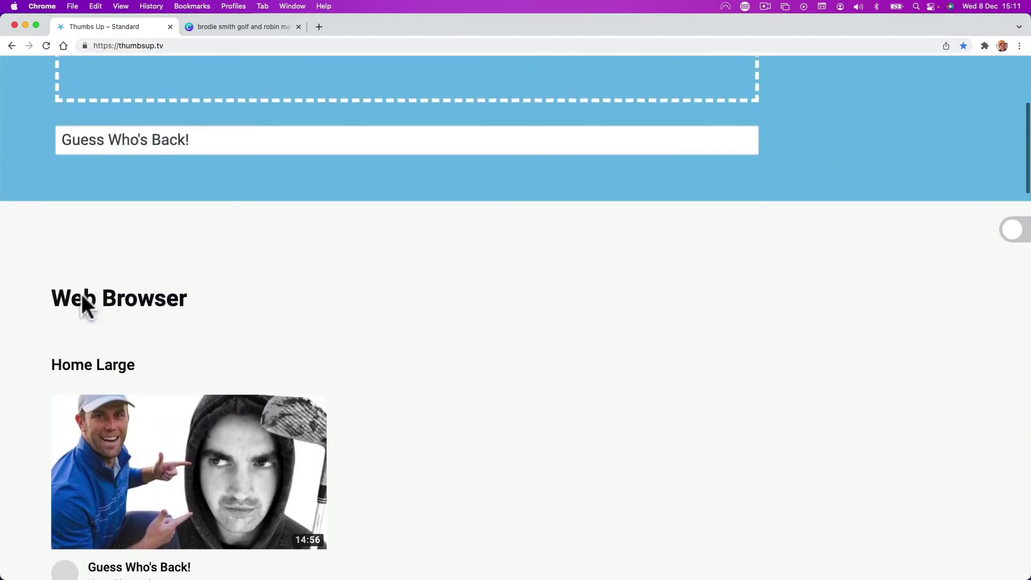
pyautogui.scroll(-20, 82, 295)
pyautogui.scroll(-13, 82, 294)
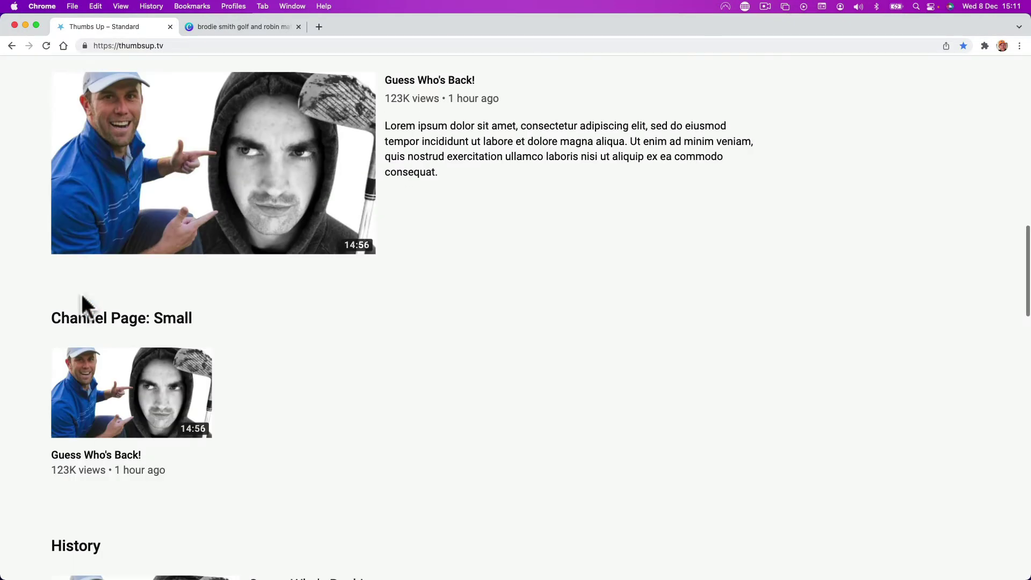
pyautogui.scroll(1, 82, 295)
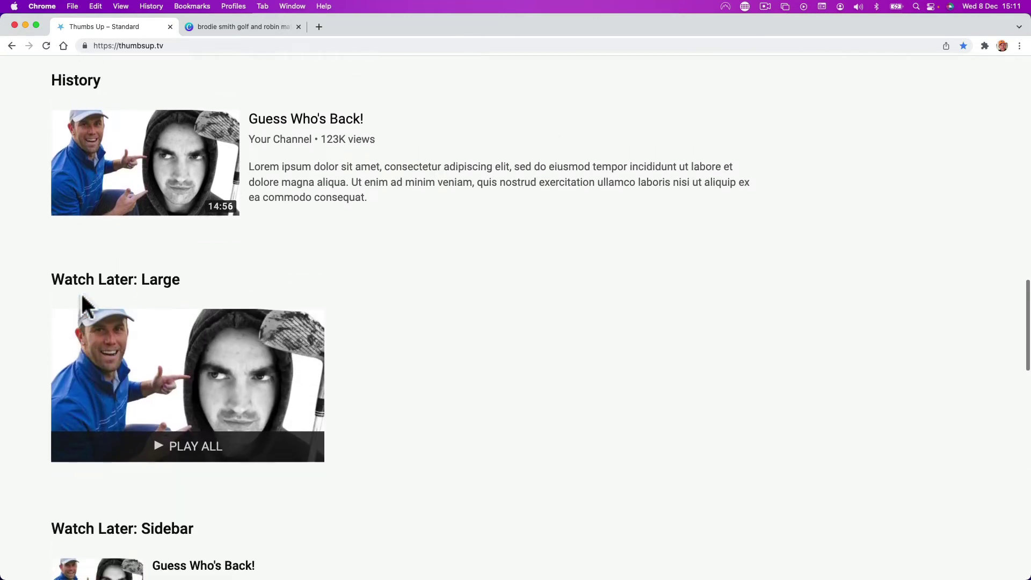
pyautogui.hscroll(-1, 30, 278)
pyautogui.scroll(-3, 30, 279)
pyautogui.scroll(-5, 30, 283)
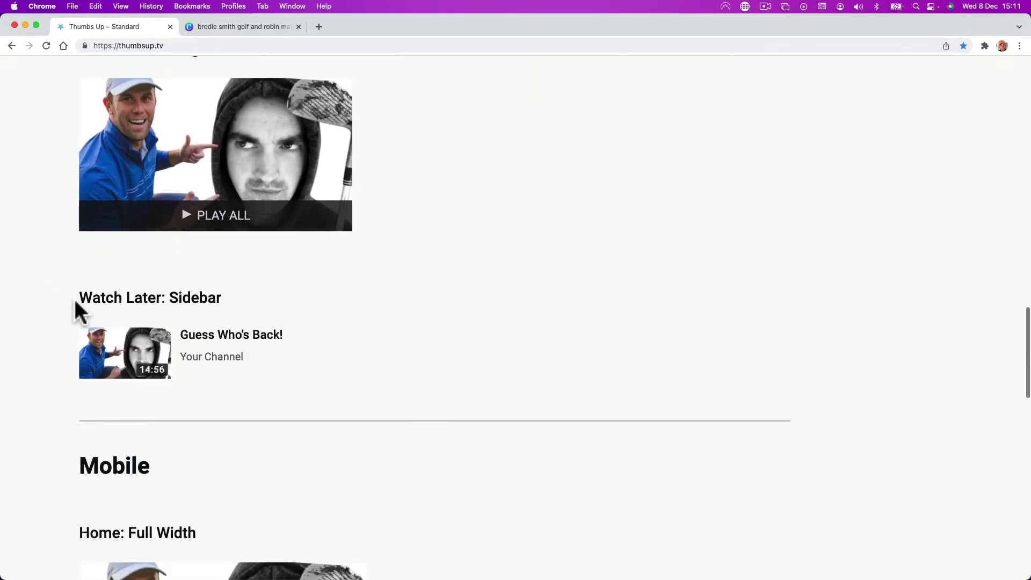
pyautogui.scroll(5, 157, 349)
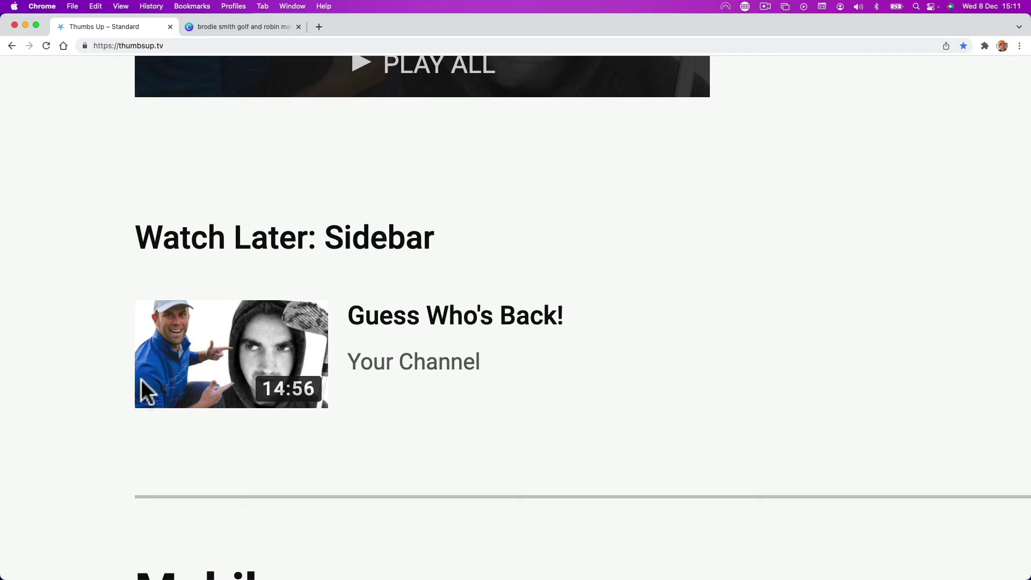
# Flip the hooded-man photo horizontally, move it left over the golfer, and crop its left side.
pyautogui.click(251, 30)
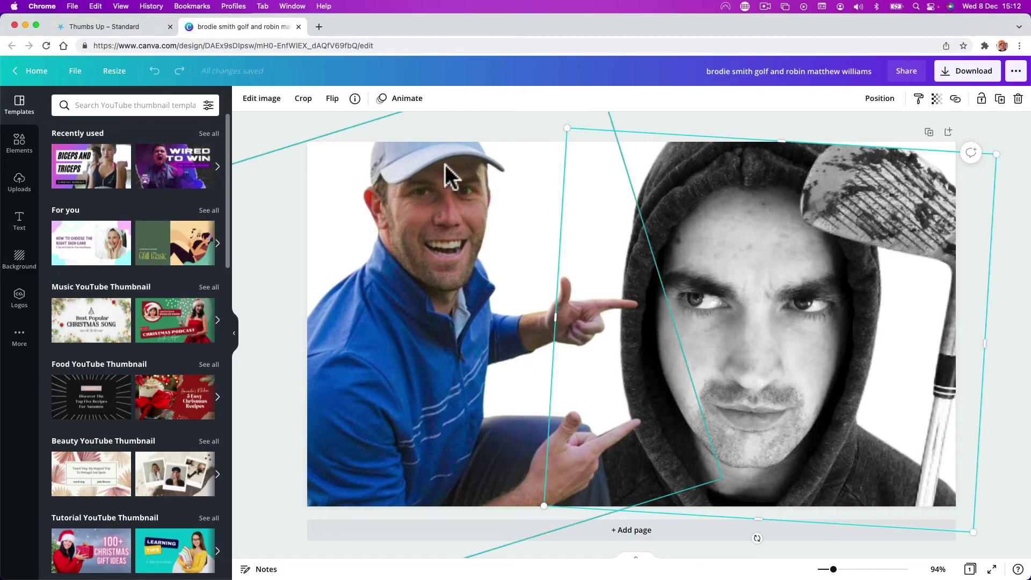
pyautogui.click(332, 100)
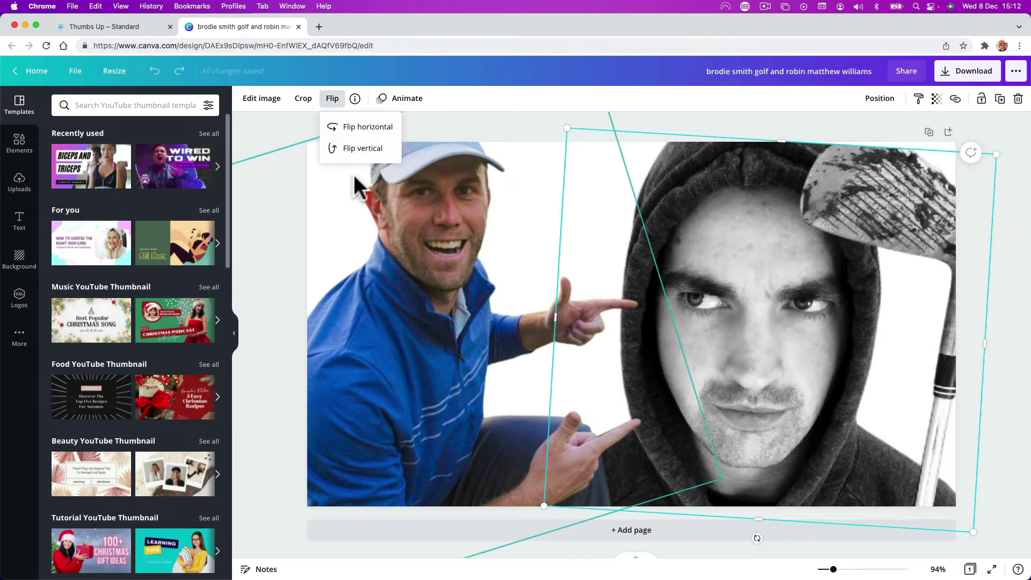
pyautogui.click(359, 129)
pyautogui.moveTo(847, 318); pyautogui.dragTo(671, 283)
pyautogui.moveTo(367, 398)
pyautogui.mouseDown()
pyautogui.moveTo(568, 361)
pyautogui.moveTo(361, 406)
pyautogui.mouseUp()
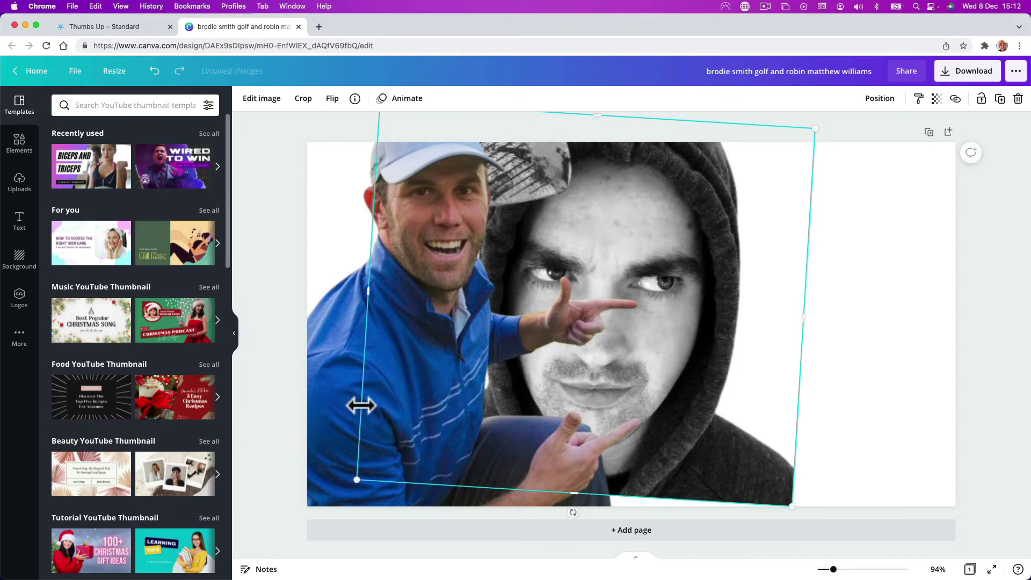
# Move the golfer photo to the right and the hooded-man photo left and slightly down.
pyautogui.click(322, 435)
pyautogui.moveTo(336, 423); pyautogui.dragTo(669, 372)
pyautogui.click(365, 422)
pyautogui.moveTo(366, 423); pyautogui.dragTo(313, 445)
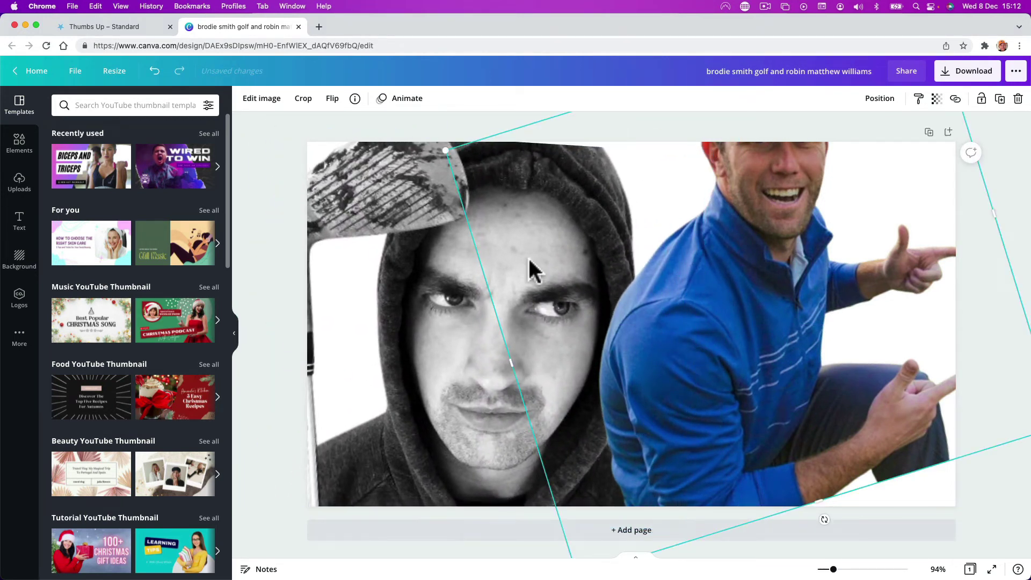
# Flip the golfer photo horizontally, rotate it back upright, and shift it further right.
pyautogui.click(332, 98)
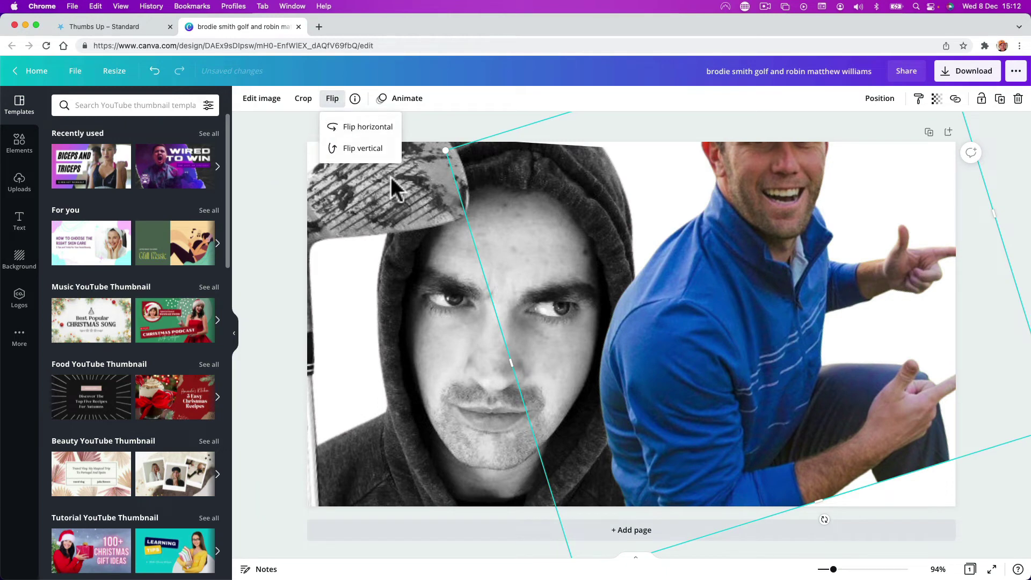
pyautogui.click(357, 129)
pyautogui.moveTo(735, 273)
pyautogui.mouseDown()
pyautogui.moveTo(748, 297)
pyautogui.moveTo(731, 274)
pyautogui.mouseUp()
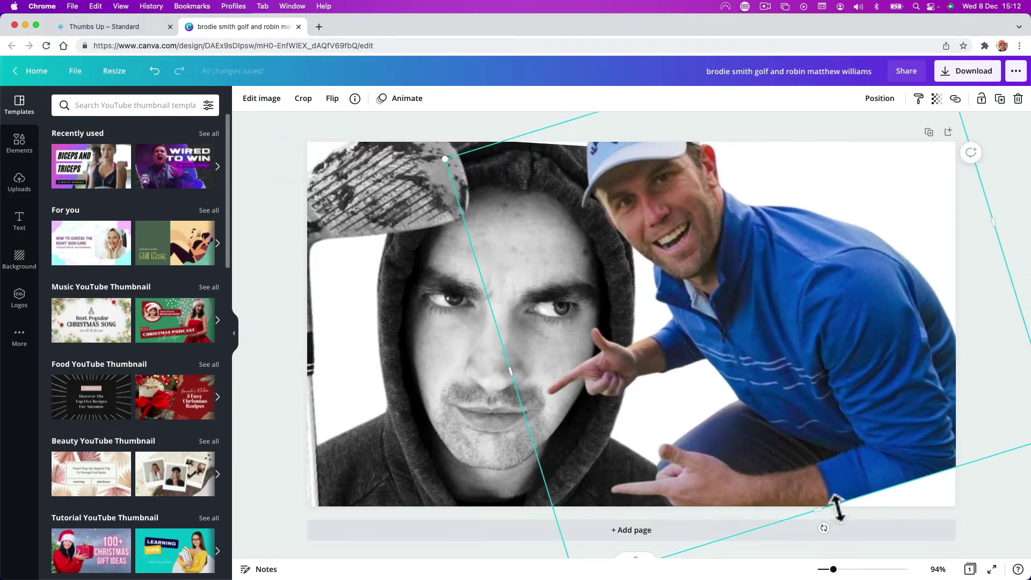
pyautogui.moveTo(824, 527); pyautogui.dragTo(767, 536)
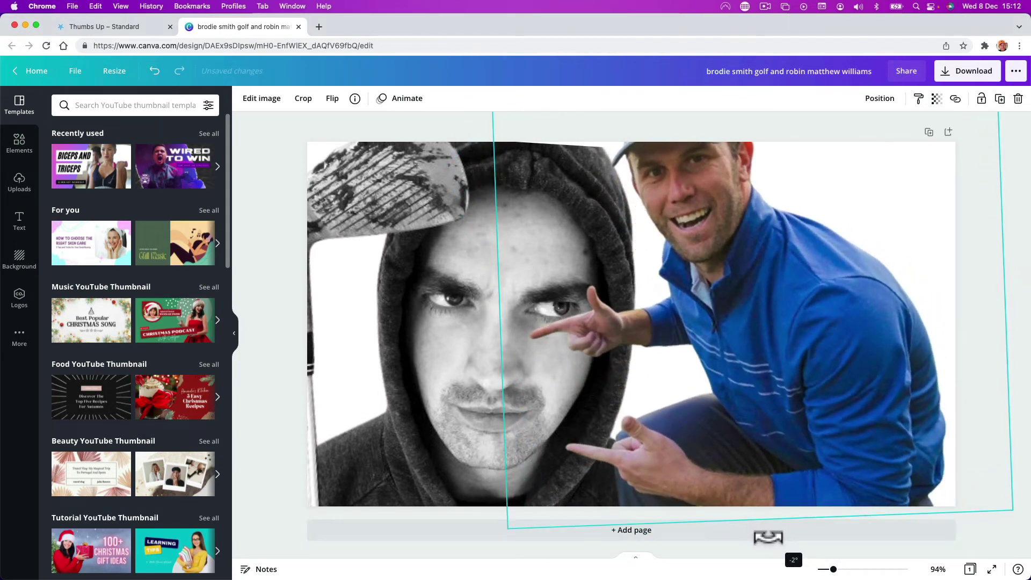
pyautogui.moveTo(801, 451); pyautogui.dragTo(857, 445)
# Fine-tune the hooded man's tilt and position, then tilt the golfer about 3° and nudge it.
pyautogui.click(552, 426)
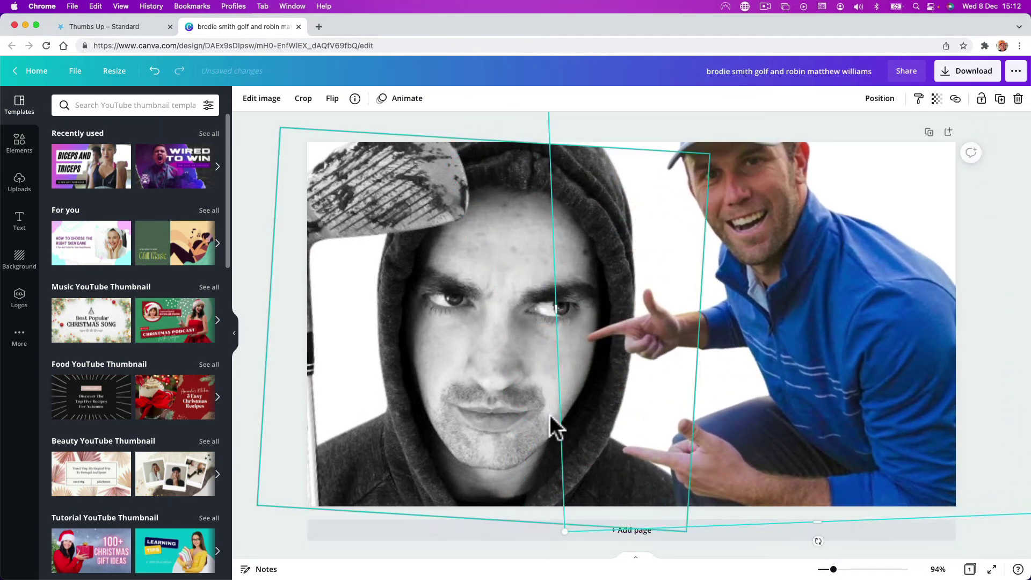
pyautogui.moveTo(483, 544)
pyautogui.mouseDown()
pyautogui.moveTo(500, 535)
pyautogui.moveTo(525, 549)
pyautogui.moveTo(499, 537)
pyautogui.mouseUp()
pyautogui.moveTo(478, 426)
pyautogui.mouseDown()
pyautogui.moveTo(458, 417)
pyautogui.moveTo(463, 428)
pyautogui.mouseUp()
pyautogui.click(765, 349)
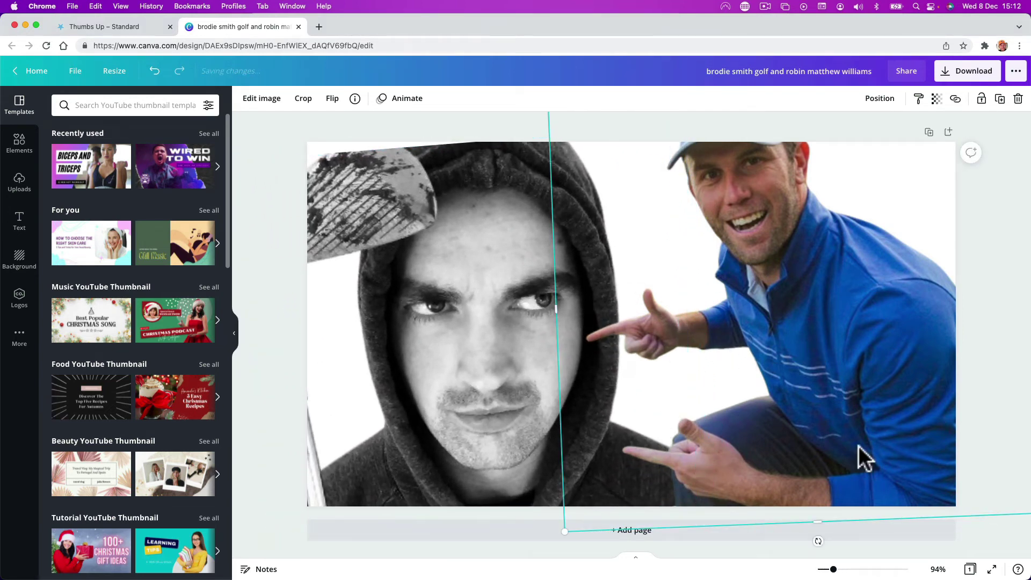
pyautogui.moveTo(817, 539); pyautogui.dragTo(771, 537)
pyautogui.moveTo(763, 378); pyautogui.dragTo(779, 409)
# Download the Canva design with the file type changed from PNG to JPG.
pyautogui.click(967, 71)
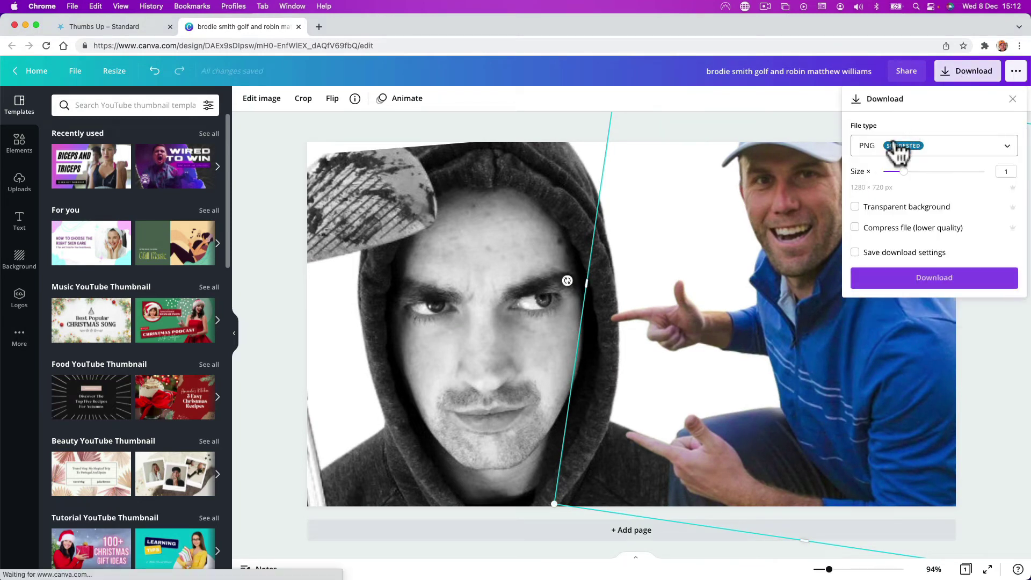
pyautogui.click(902, 145)
pyautogui.click(893, 178)
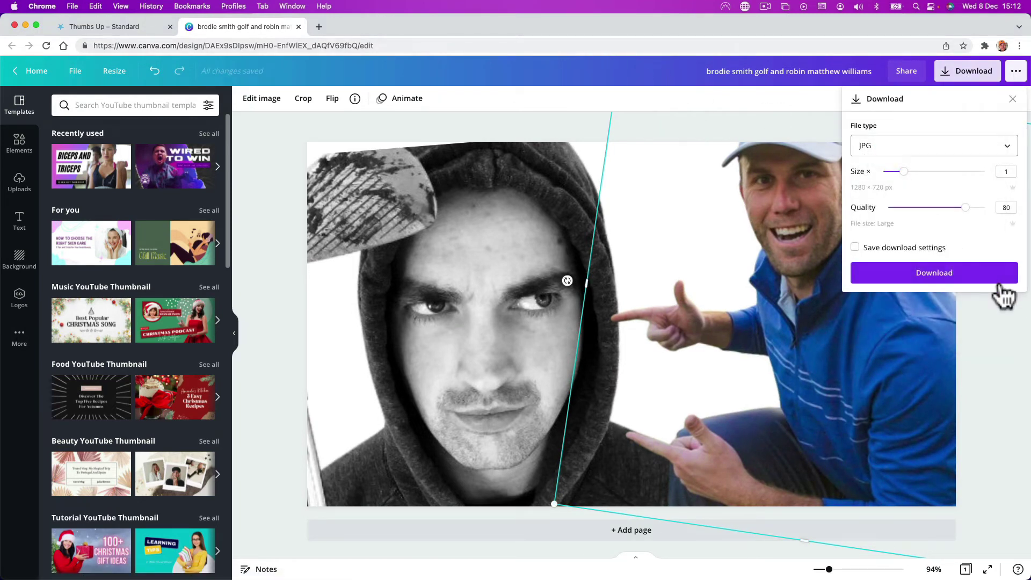
pyautogui.click(972, 275)
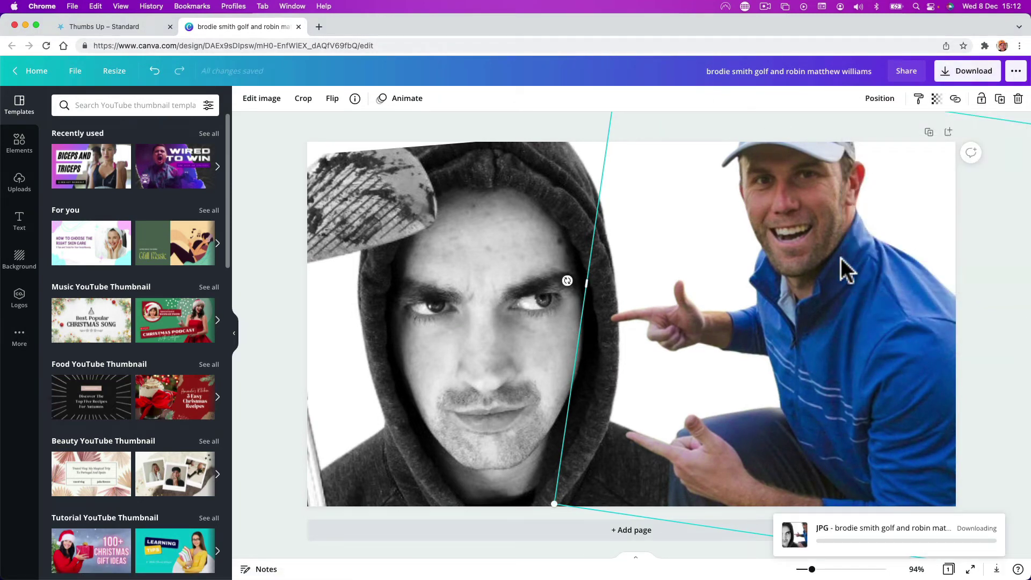
# Switch to the Thumbs Up tab showing the upload area.
pyautogui.click(102, 26)
pyautogui.scroll(-5, 390, 290)
pyautogui.scroll(15, 390, 281)
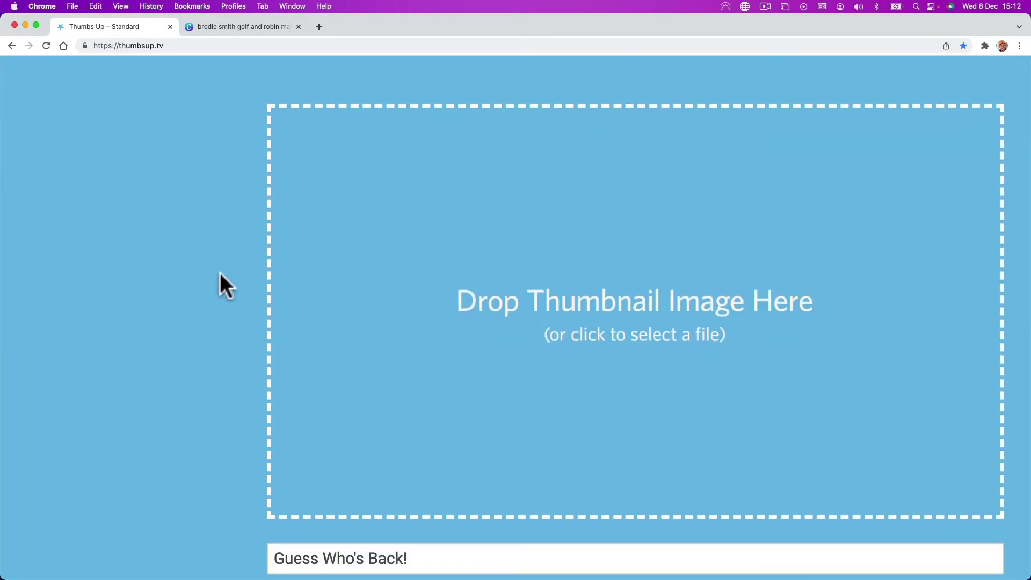
# Drag the downloaded Canva JPG from Chrome's download bar onto the Thumbs Up drop zone.
pyautogui.click(235, 25)
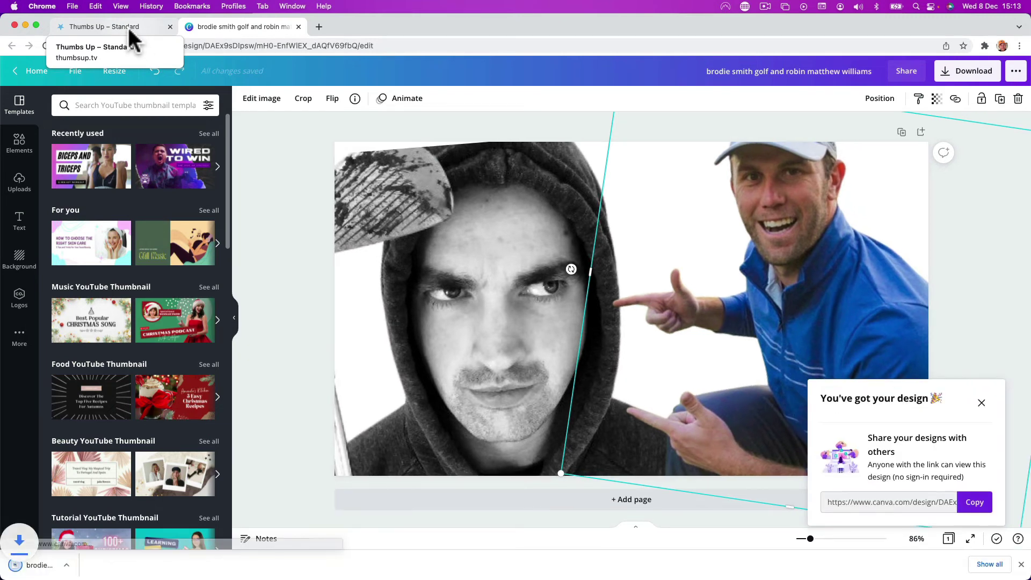
pyautogui.click(128, 28)
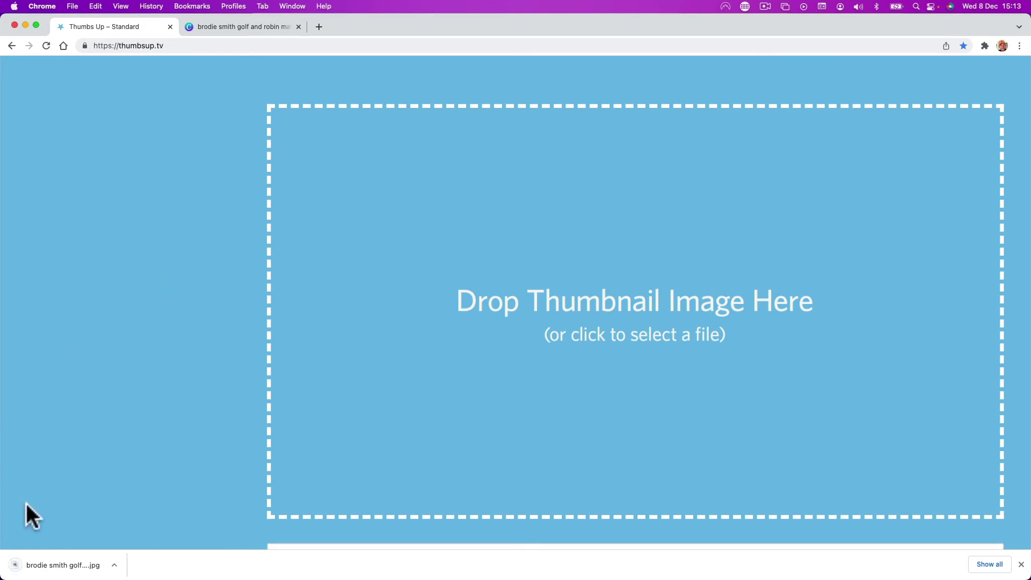
pyautogui.moveTo(62, 567); pyautogui.dragTo(450, 295)
pyautogui.scroll(-3, 369, 380)
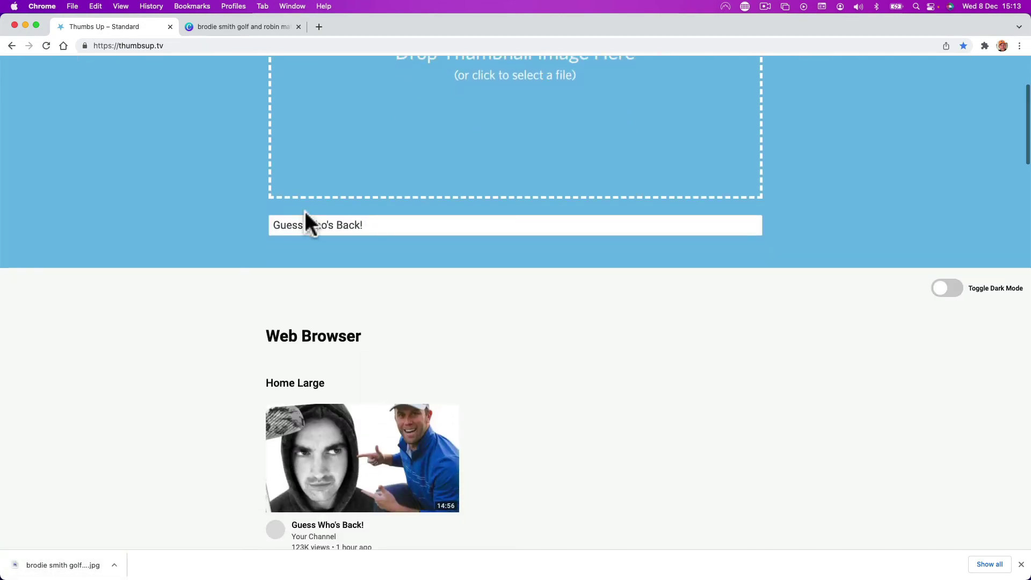
pyautogui.scroll(-2, 308, 219)
pyautogui.keyDown('ctrl'); pyautogui.scroll(5, 369, 437); pyautogui.keyUp('ctrl')
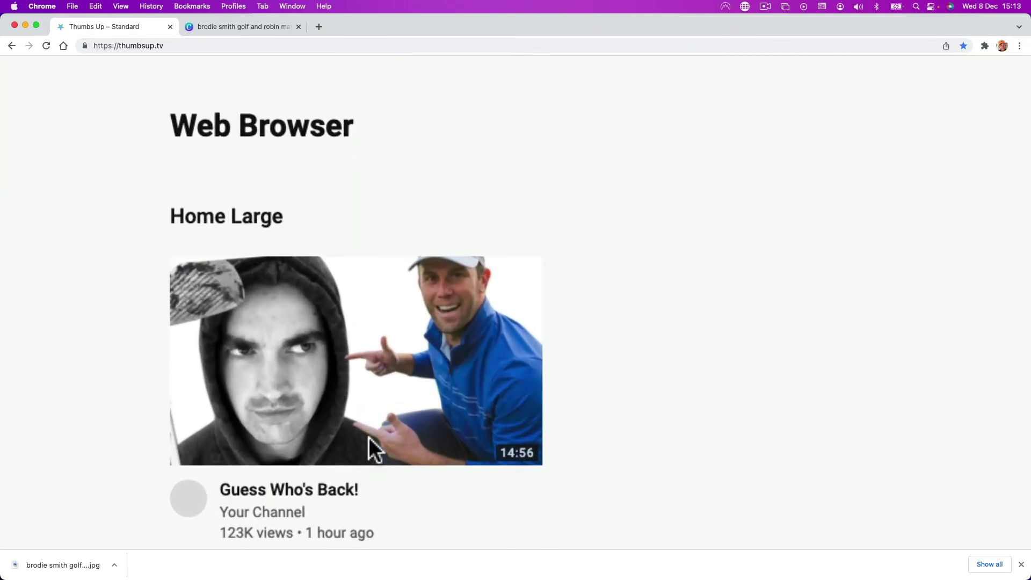
pyautogui.keyDown('ctrl'); pyautogui.scroll(1, 369, 437); pyautogui.keyUp('ctrl')
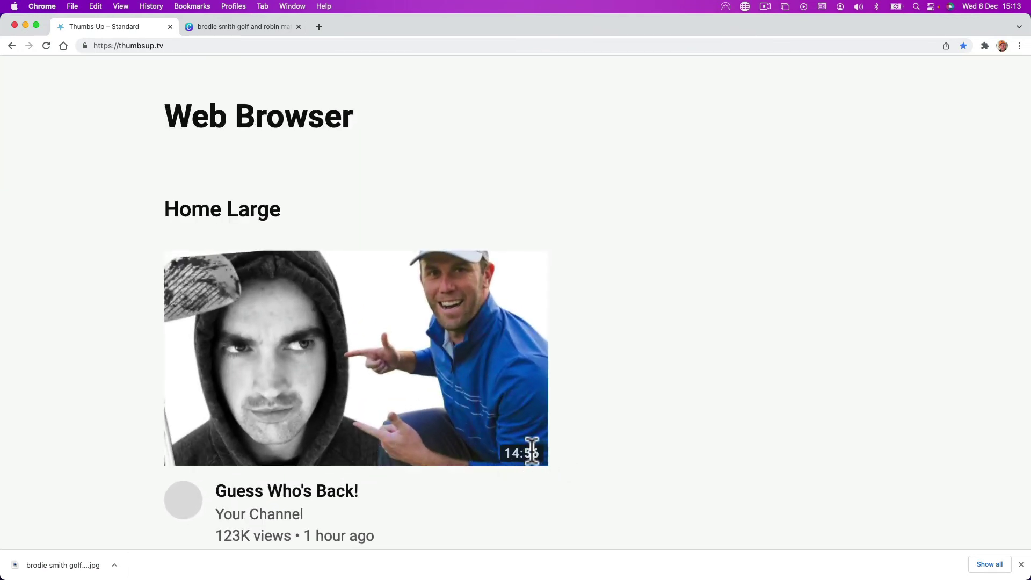
pyautogui.scroll(-9, 514, 469)
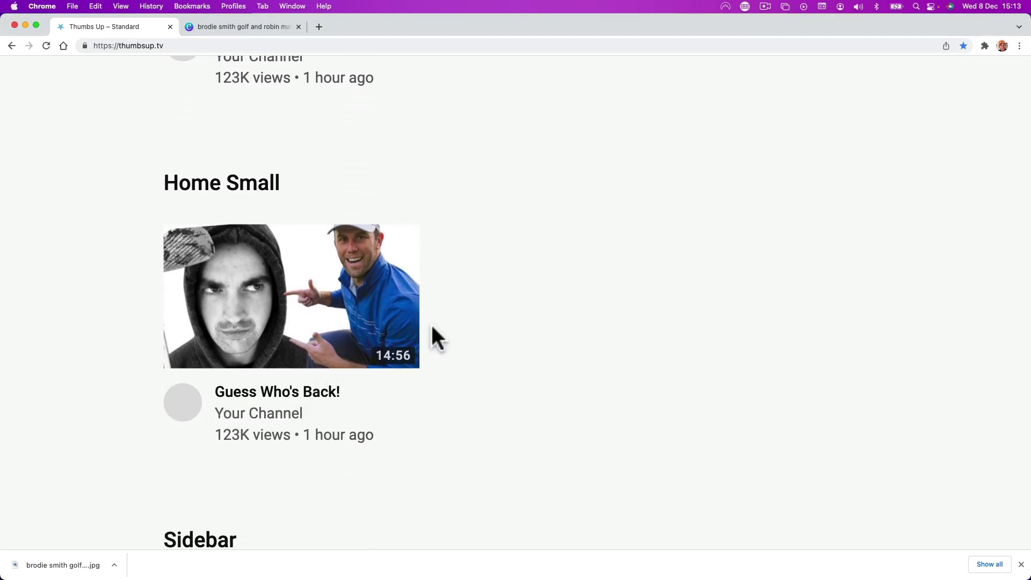
pyautogui.scroll(-8, 435, 336)
pyautogui.scroll(-6, 408, 209)
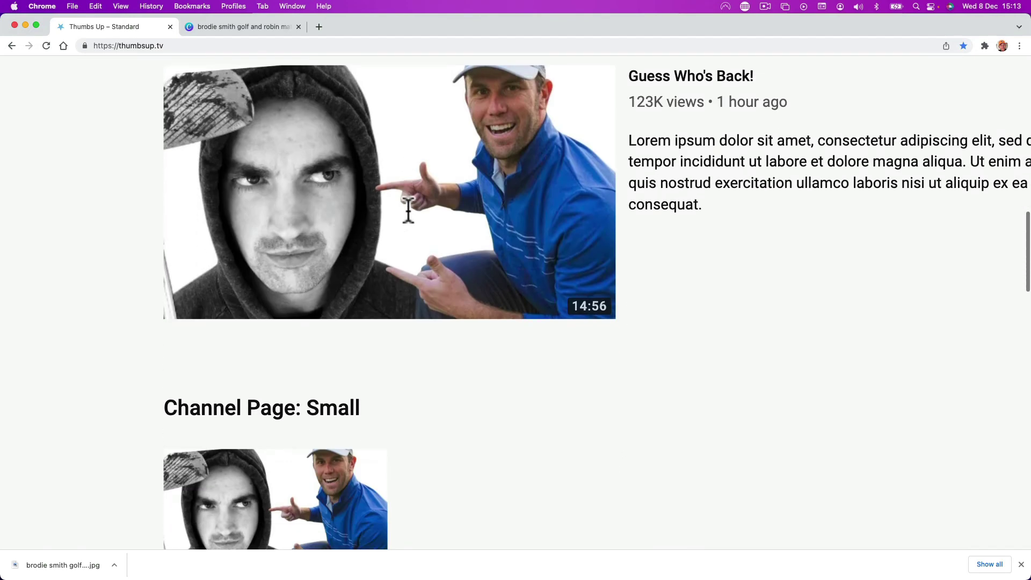
pyautogui.scroll(-6, 406, 215)
pyautogui.scroll(-10, 297, 239)
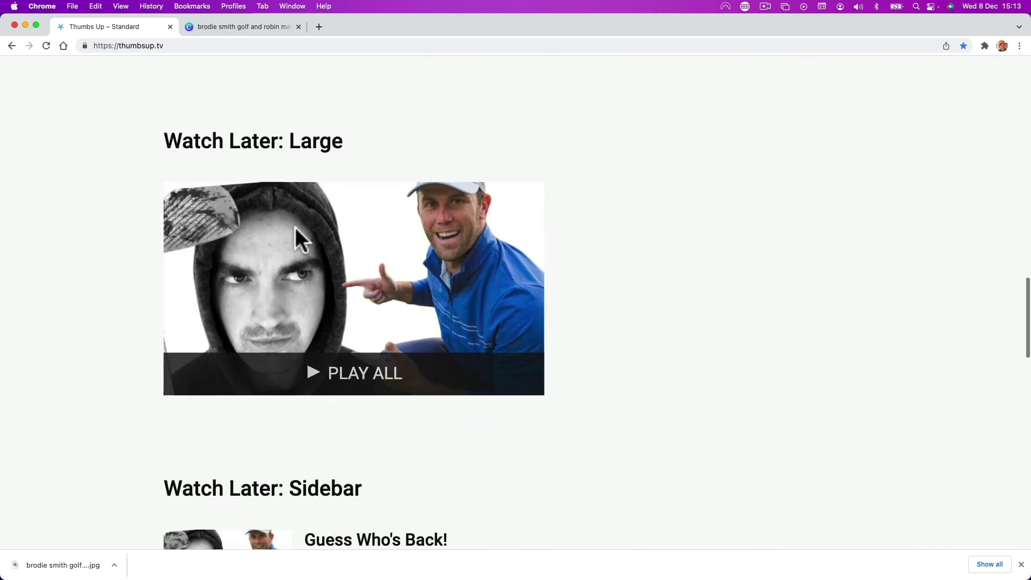
pyautogui.scroll(-2, 299, 237)
pyautogui.scroll(-3, 295, 339)
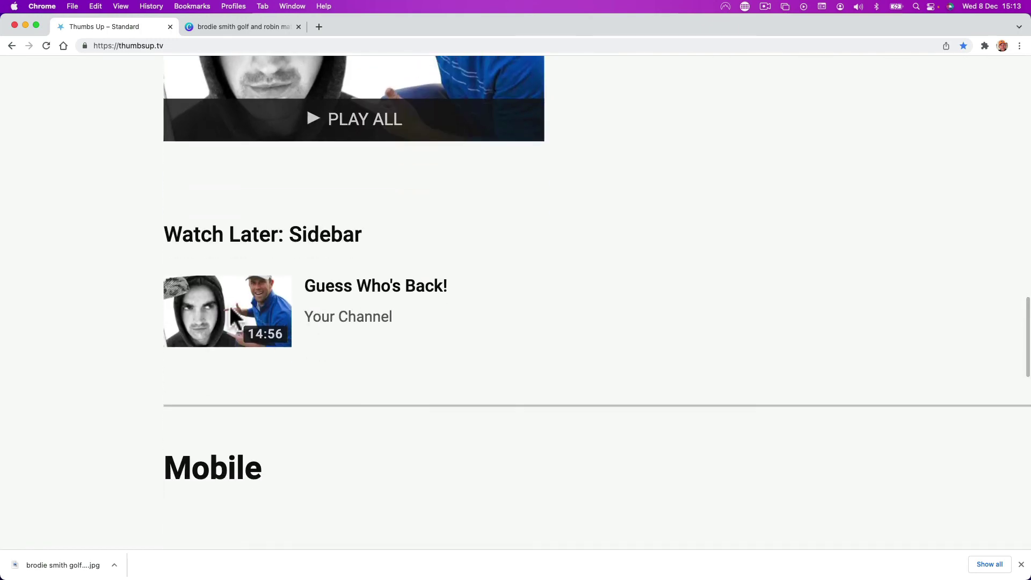
pyautogui.scroll(3, 233, 317)
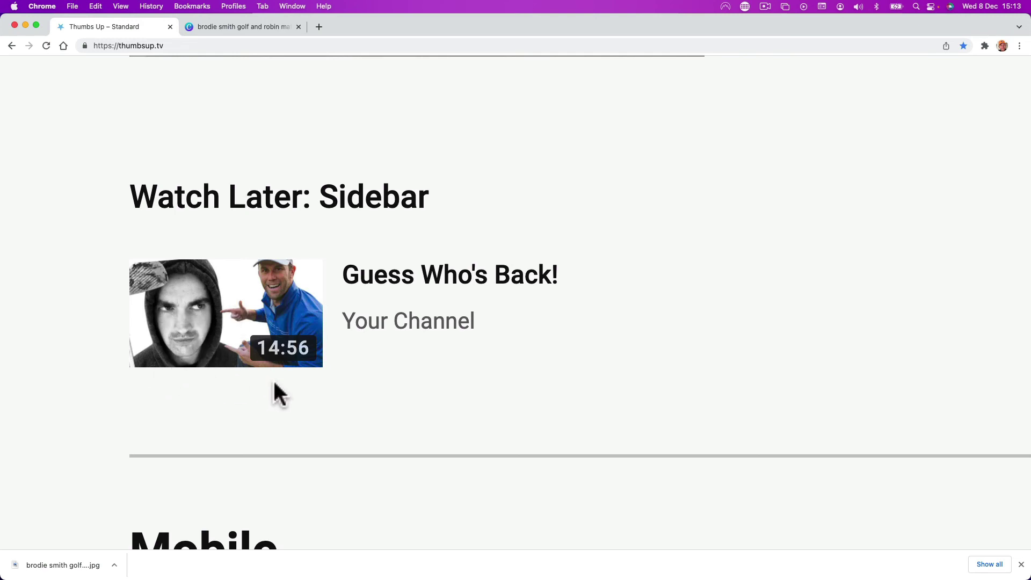
pyautogui.press('super+minus')
pyautogui.press('super+minus')
pyautogui.press('super+minus')
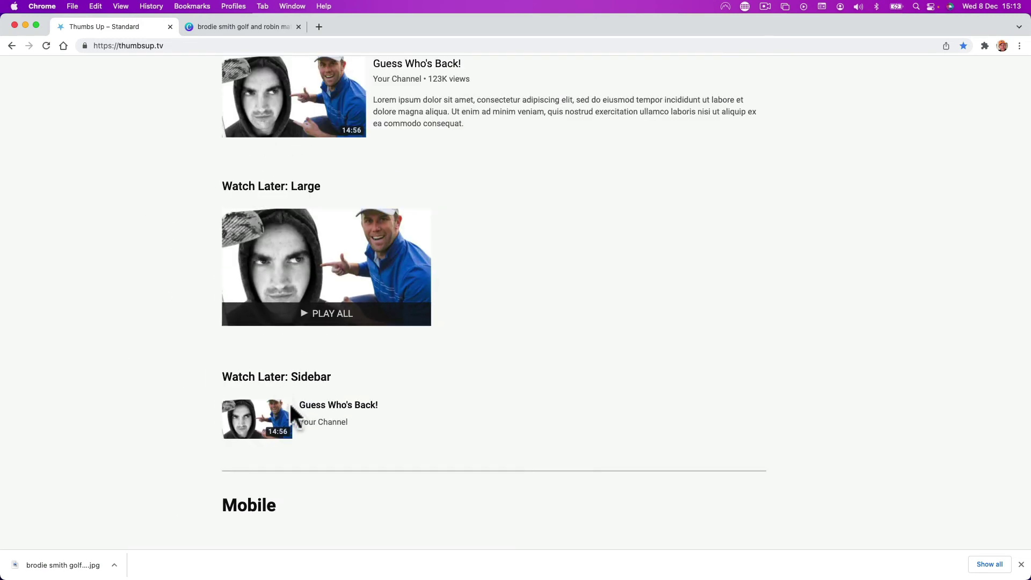
pyautogui.scroll(-10, 290, 404)
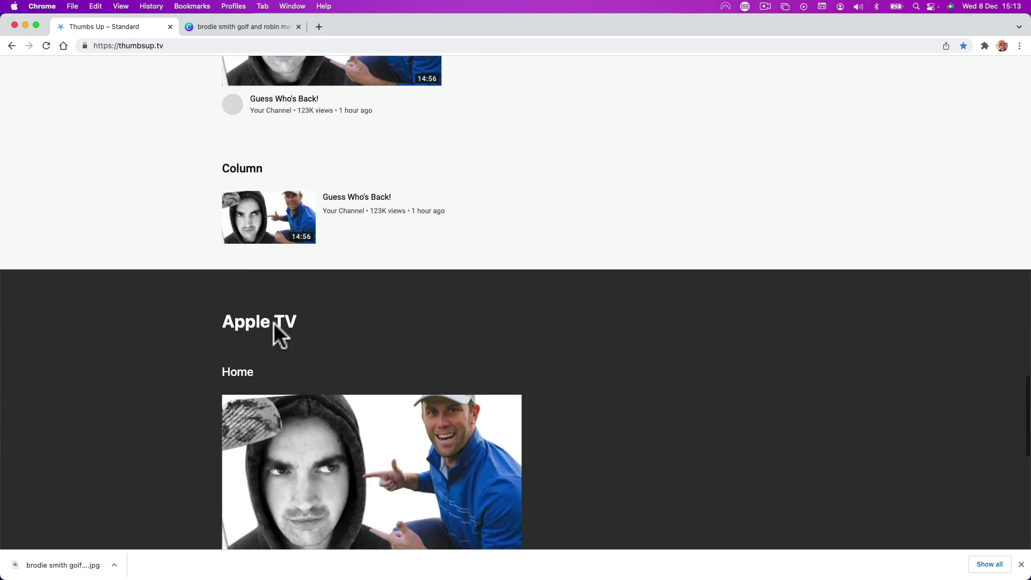
pyautogui.scroll(-10, 274, 323)
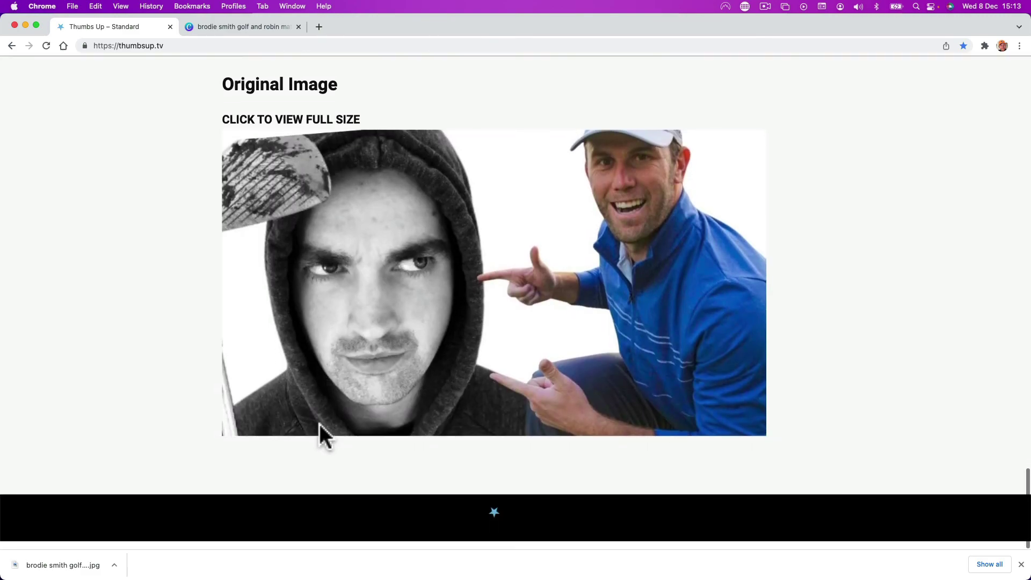
pyautogui.scroll(20, 320, 424)
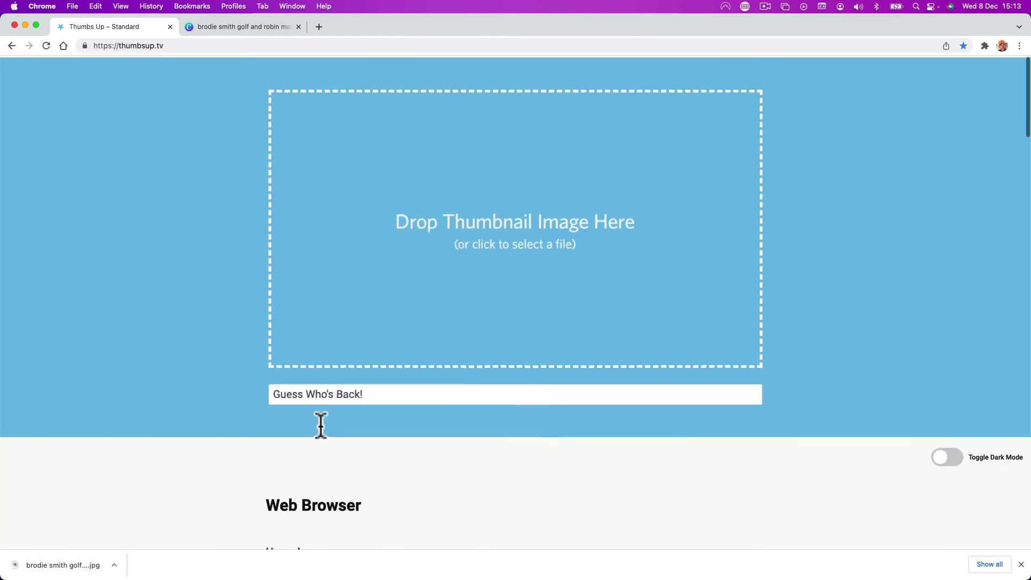